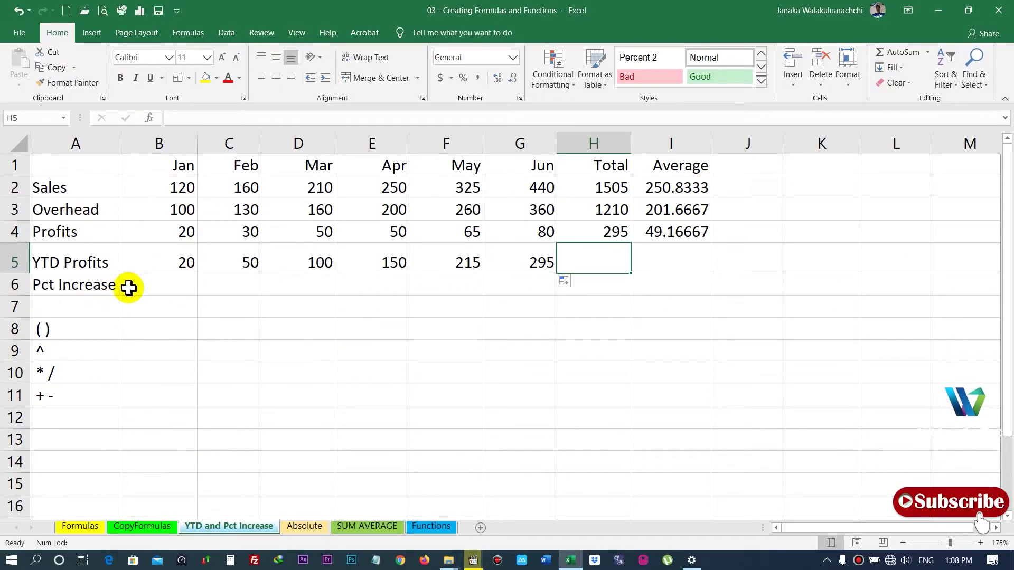
# Step: Select the Pct Increase label in cell A6 on the YTD and Pct Increase sheet
pyautogui.click(88, 287)
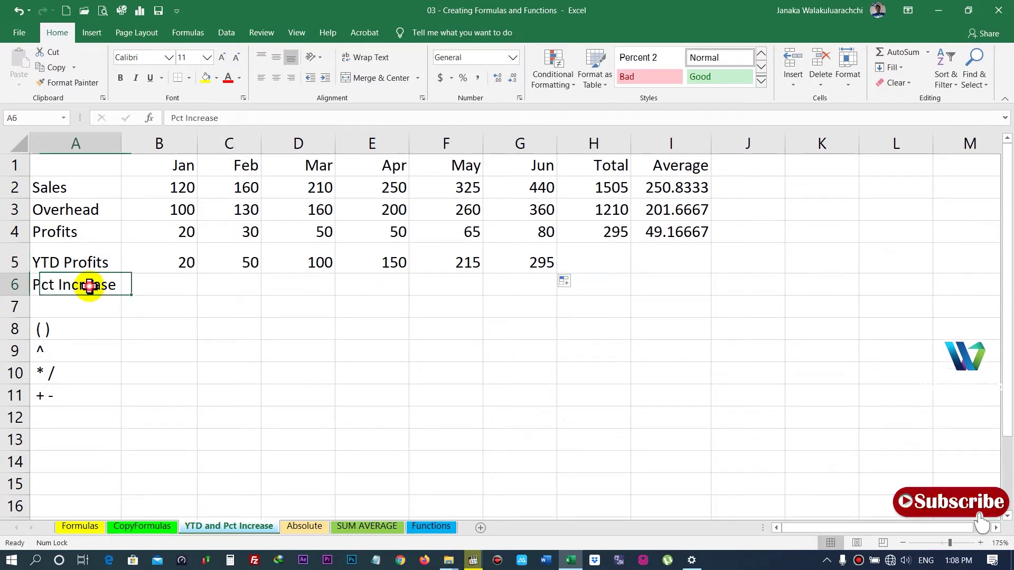
# Step: Rename the A6 label from 'Pct Increase' to 'Pct Change'
pyautogui.doubleClick(89, 287)
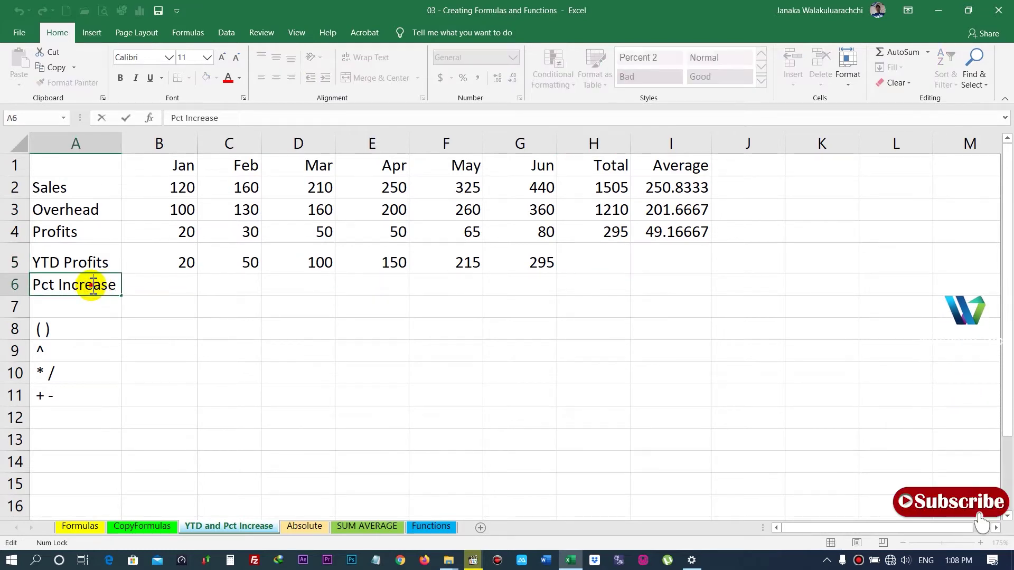
pyautogui.doubleClick(92, 286)
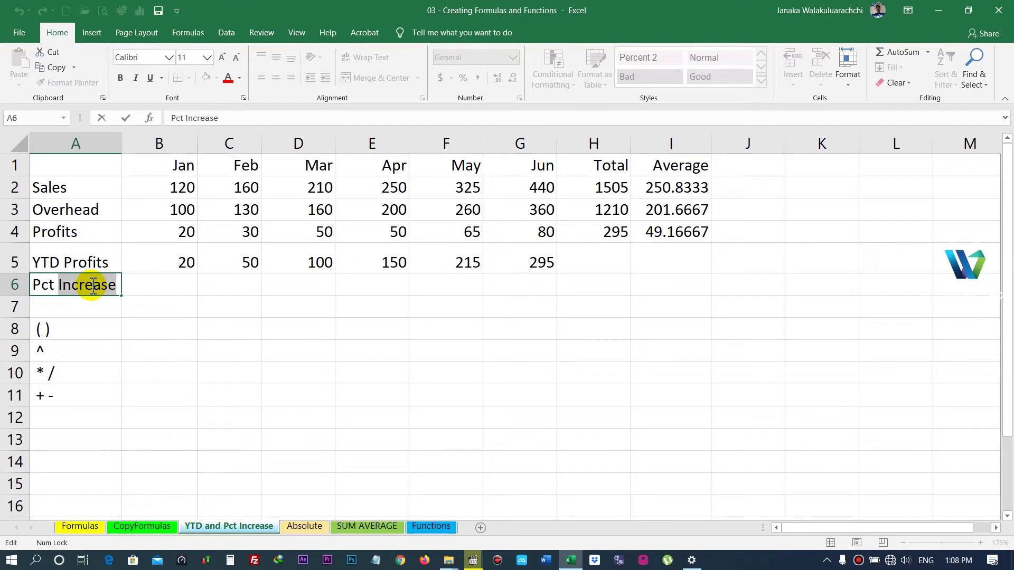
pyautogui.write('Change')
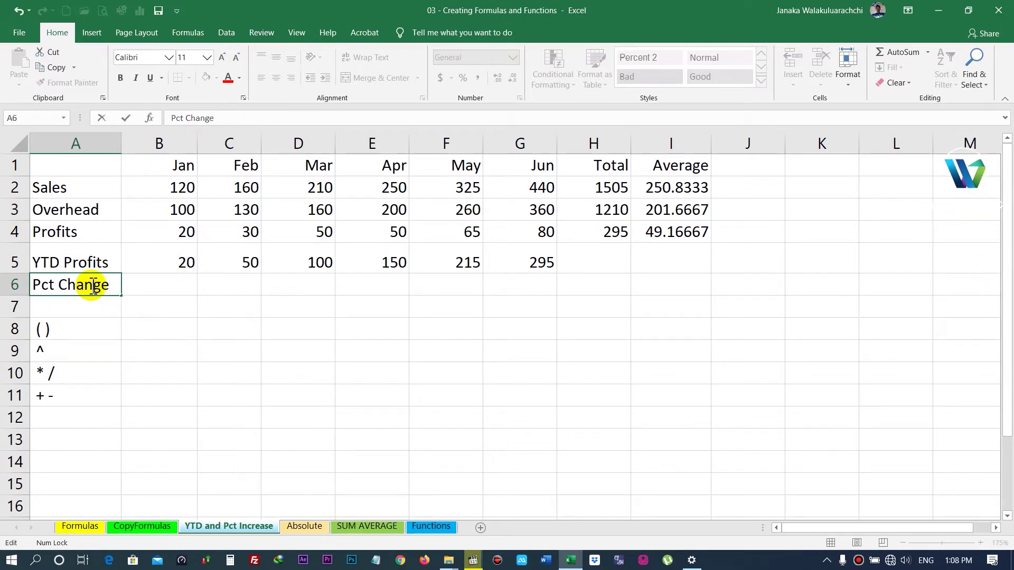
pyautogui.press('Return')
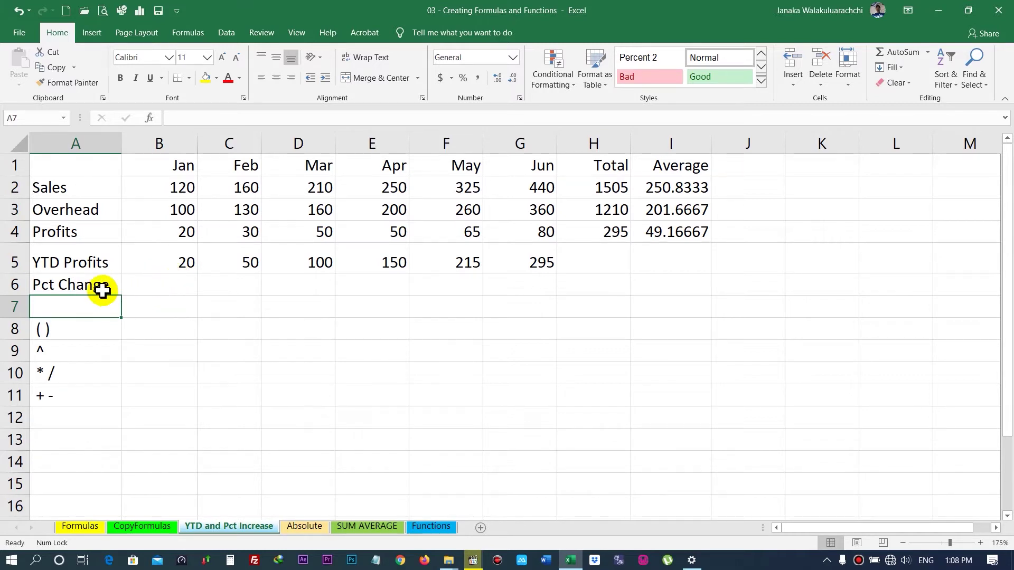
pyautogui.click(180, 283)
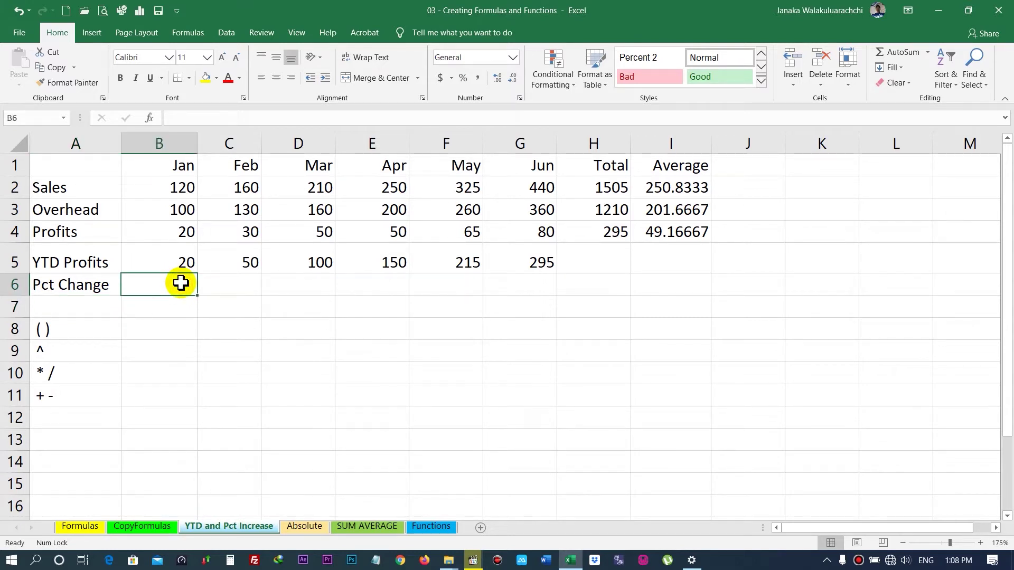
pyautogui.click(218, 285)
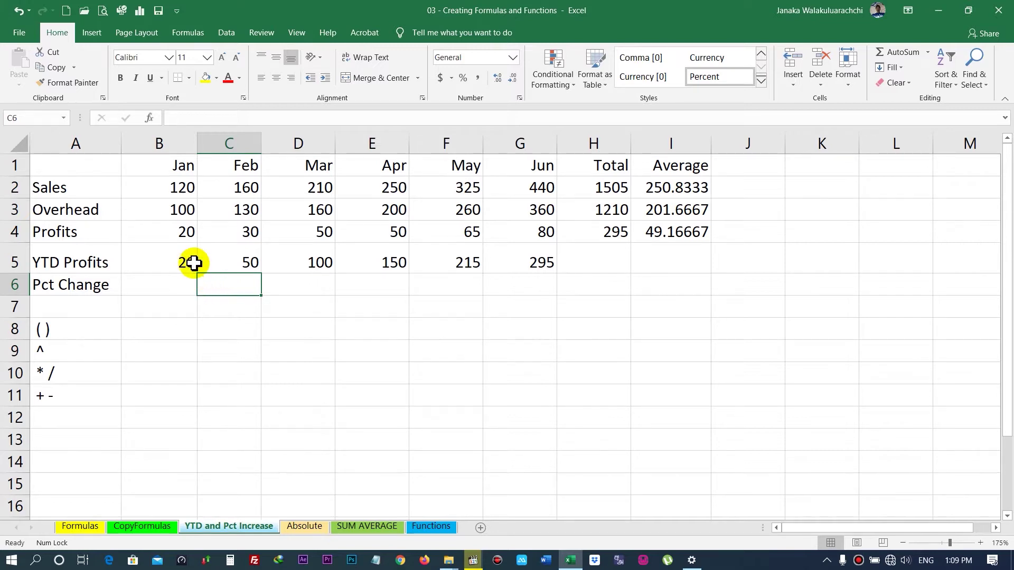
pyautogui.click(182, 235)
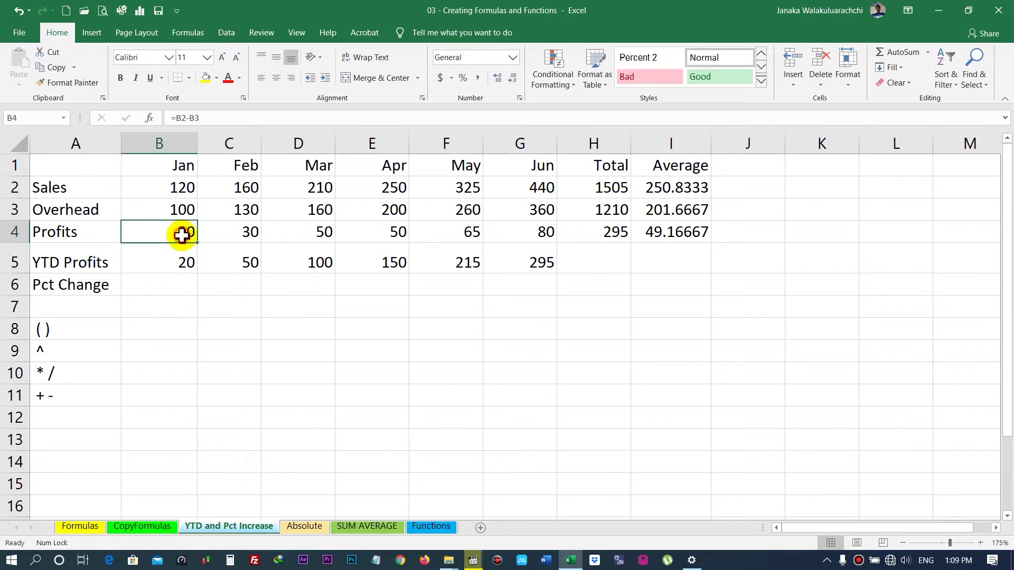
pyautogui.click(240, 232)
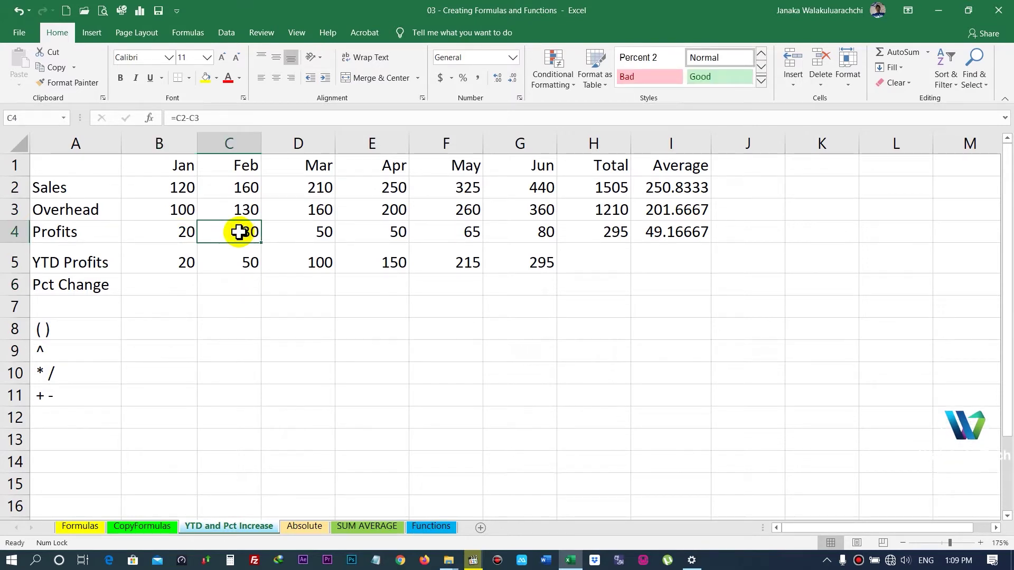
pyautogui.click(178, 234)
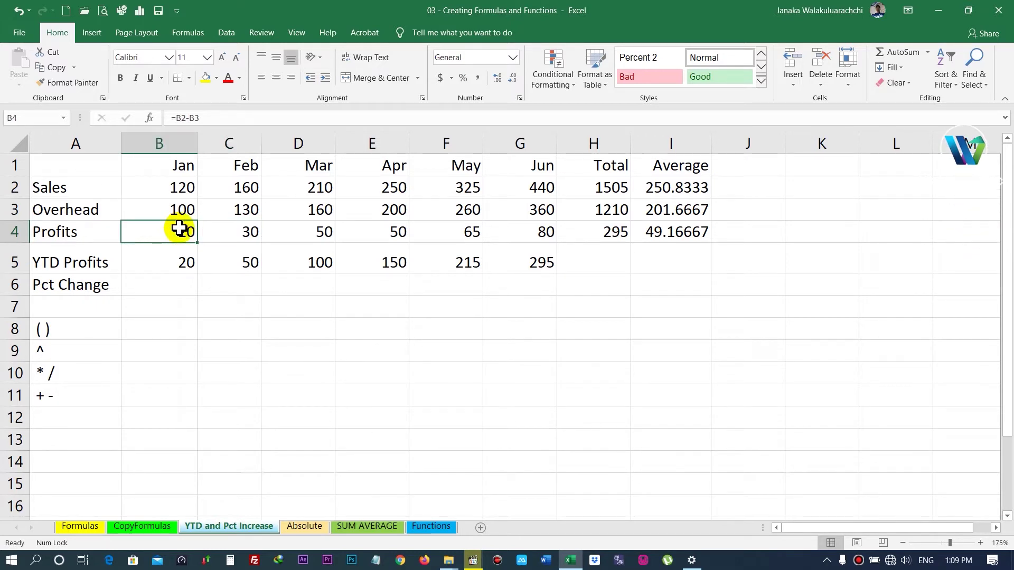
pyautogui.click(224, 286)
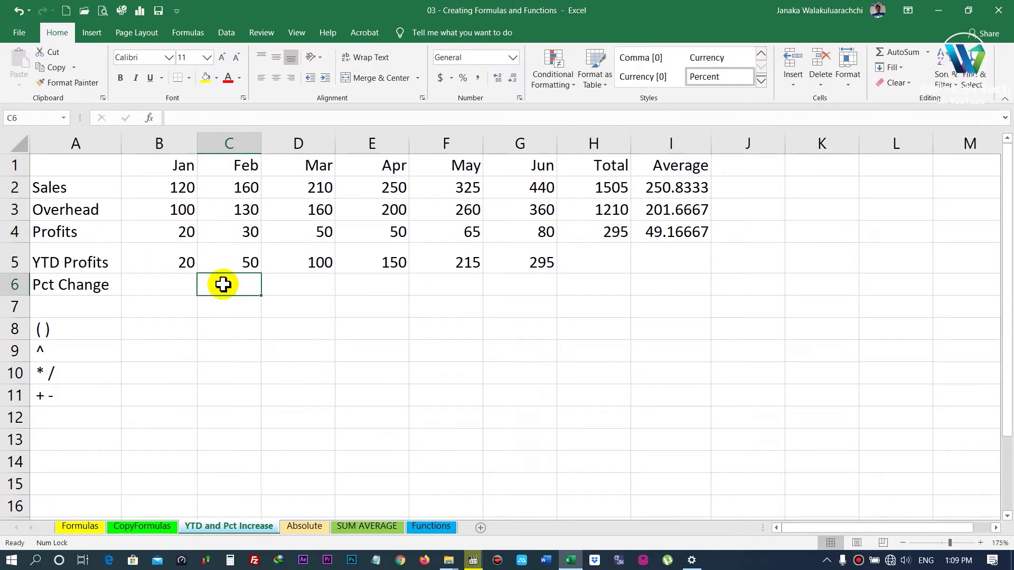
pyautogui.click(215, 236)
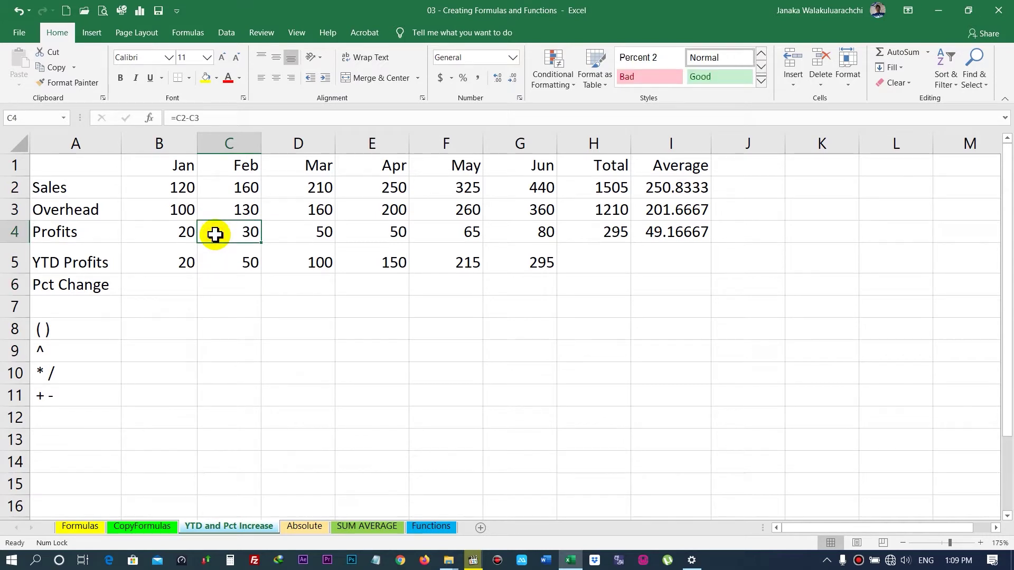
pyautogui.click(180, 235)
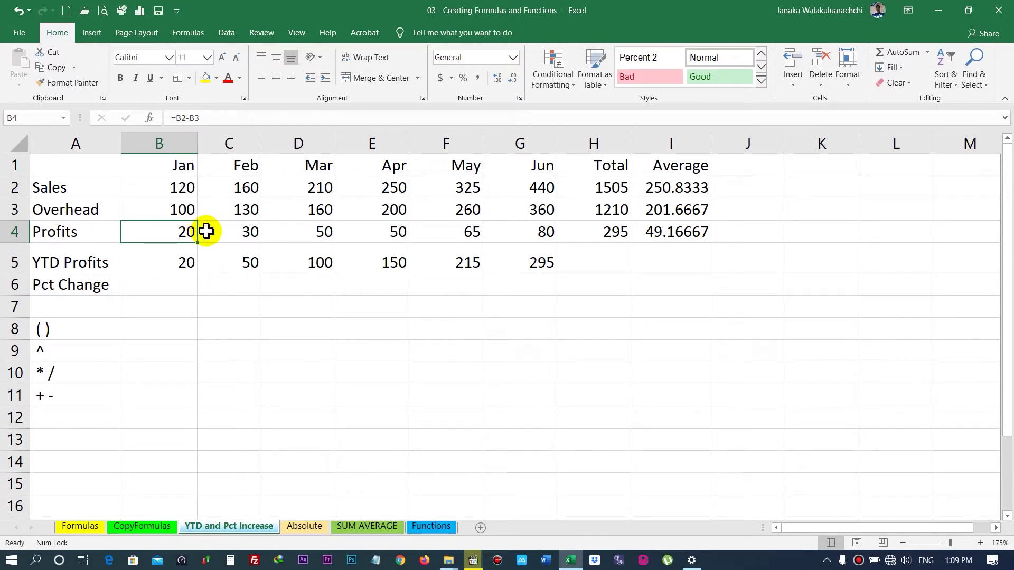
pyautogui.press('Right')
pyautogui.press('Left')
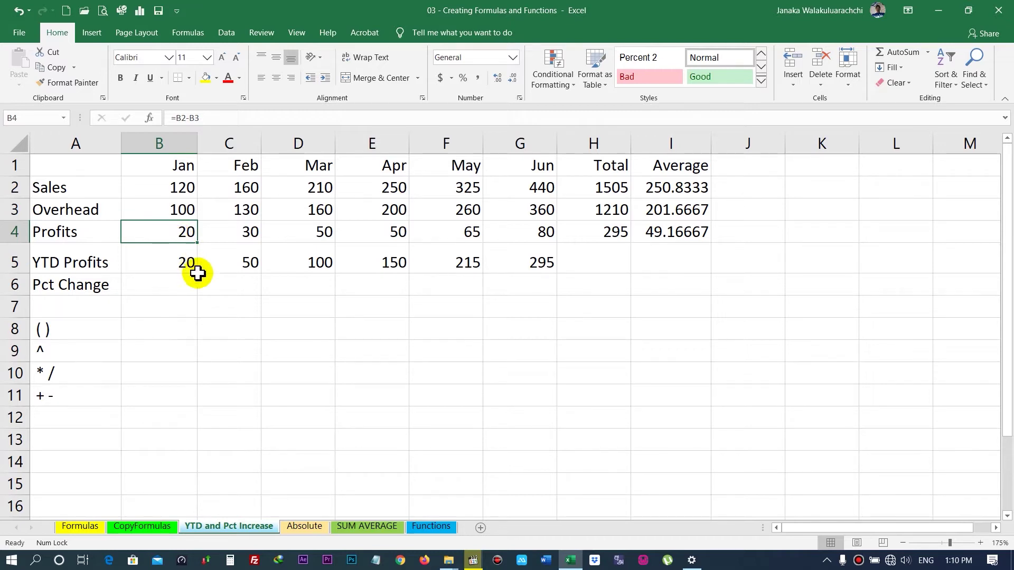
pyautogui.click(233, 289)
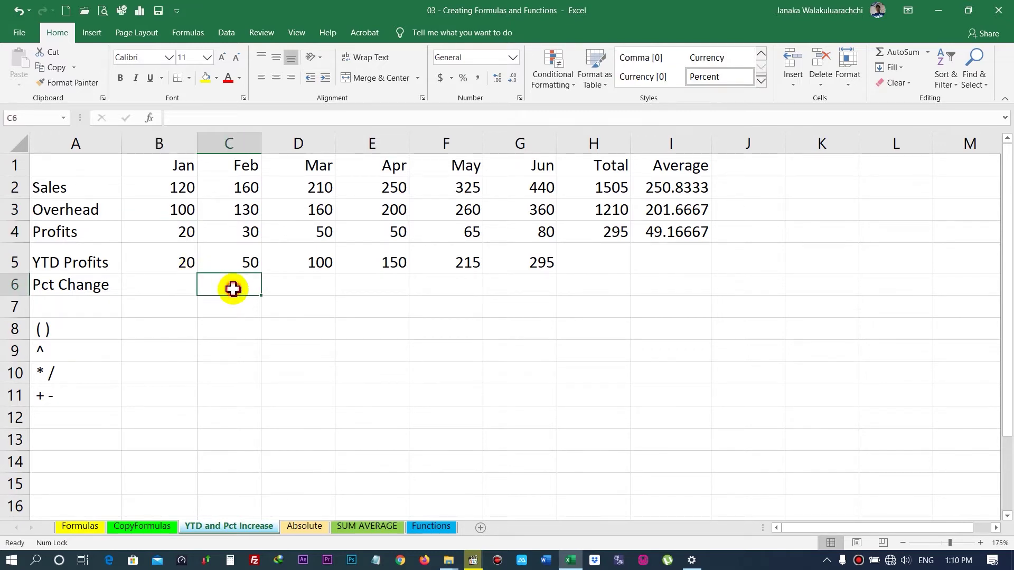
# Step: Enter the unparenthesized formula =C4-B4/B4 in C6, which displays 29
pyautogui.write('=')
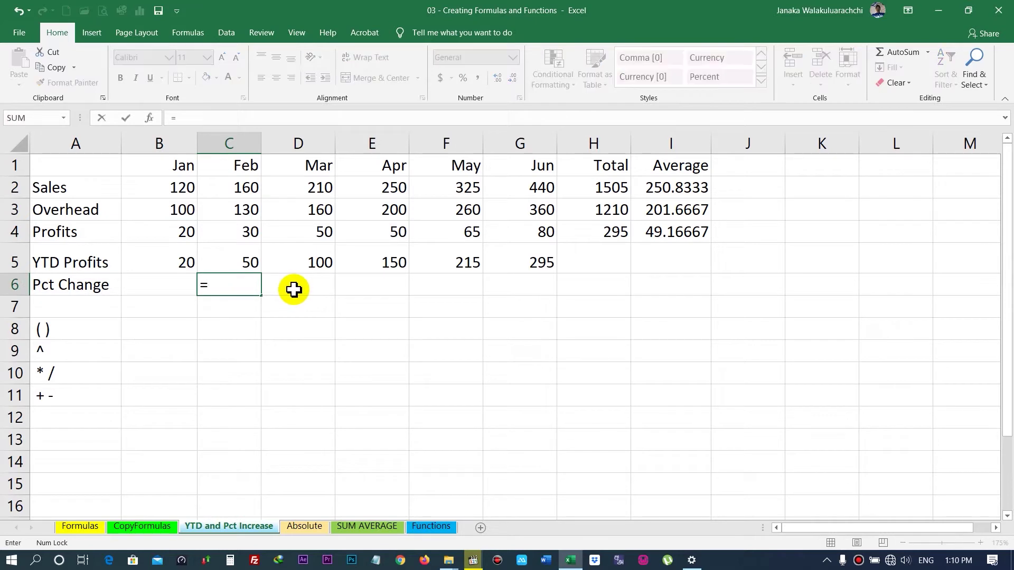
pyautogui.click(243, 222)
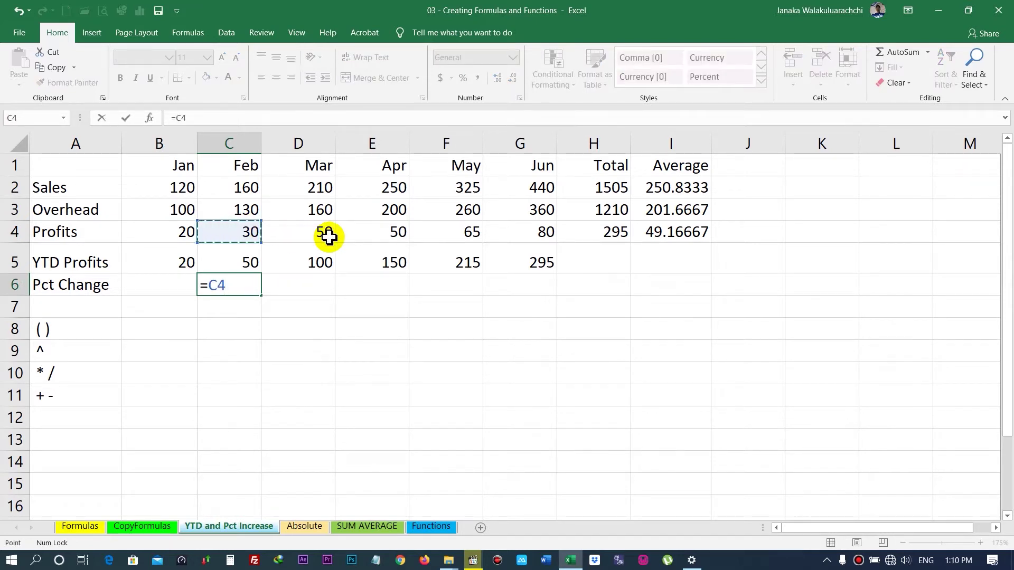
pyautogui.write('-')
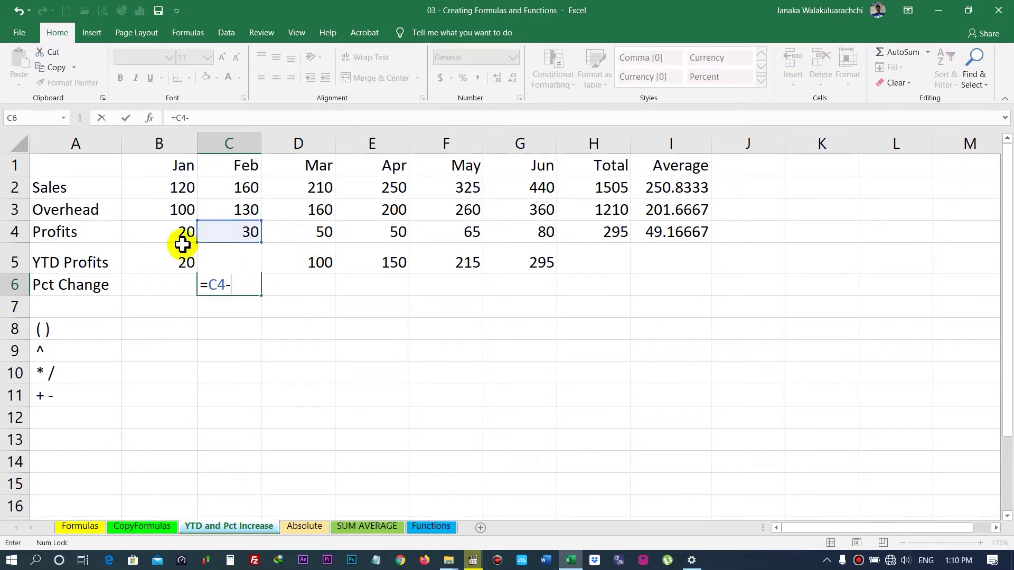
pyautogui.click(162, 227)
pyautogui.write('/')
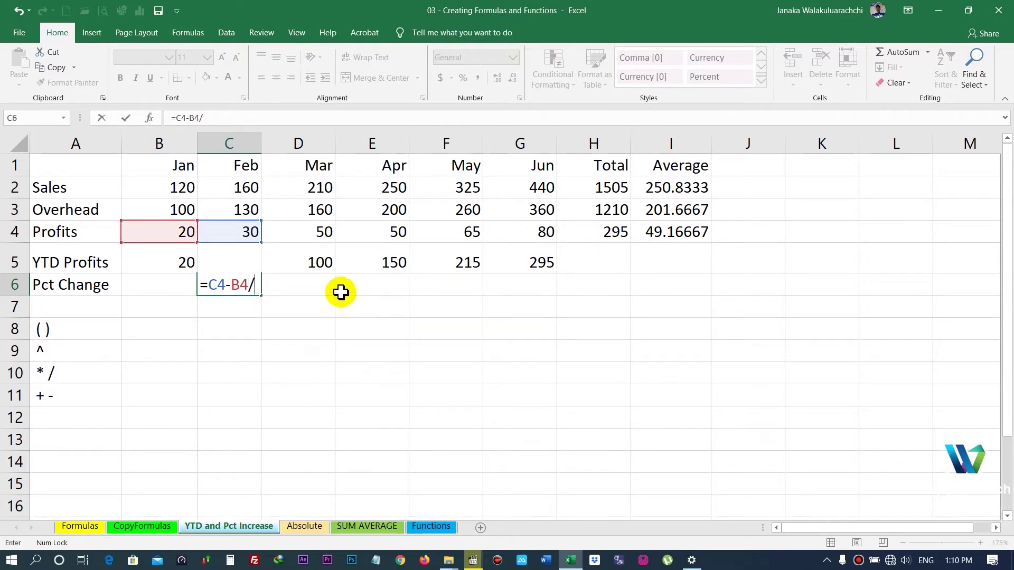
pyautogui.click(171, 231)
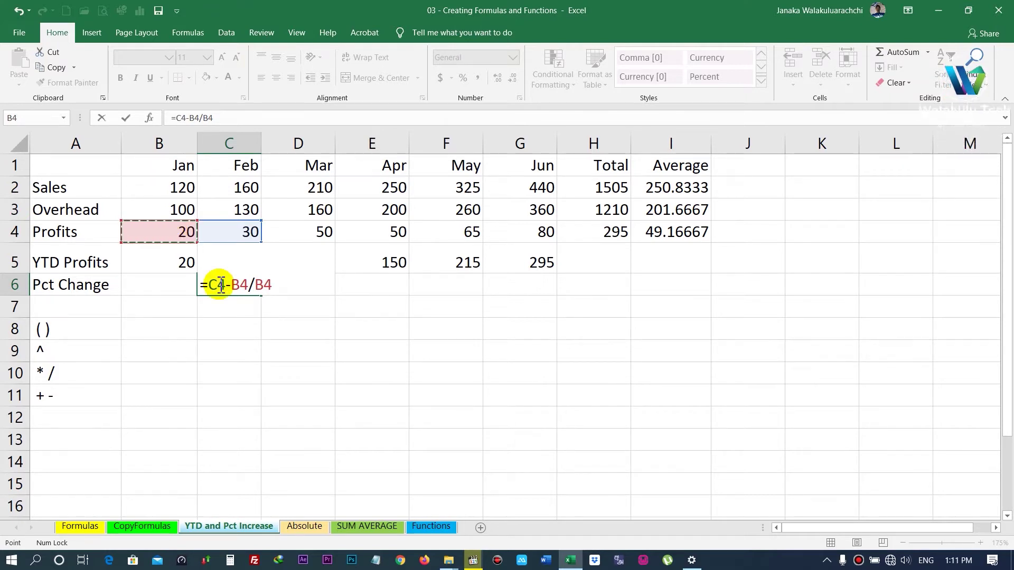
pyautogui.press('Return')
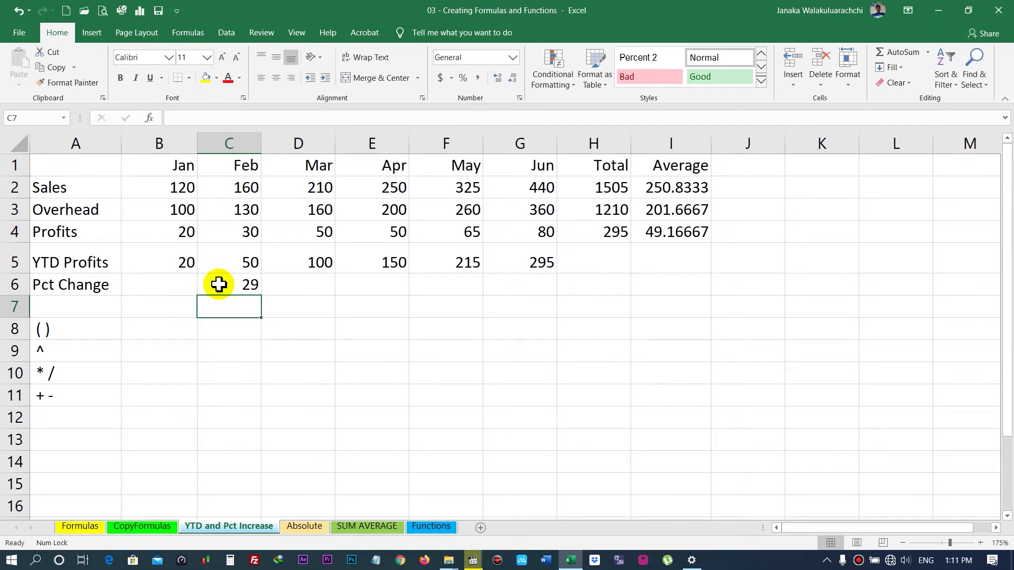
pyautogui.click(252, 284)
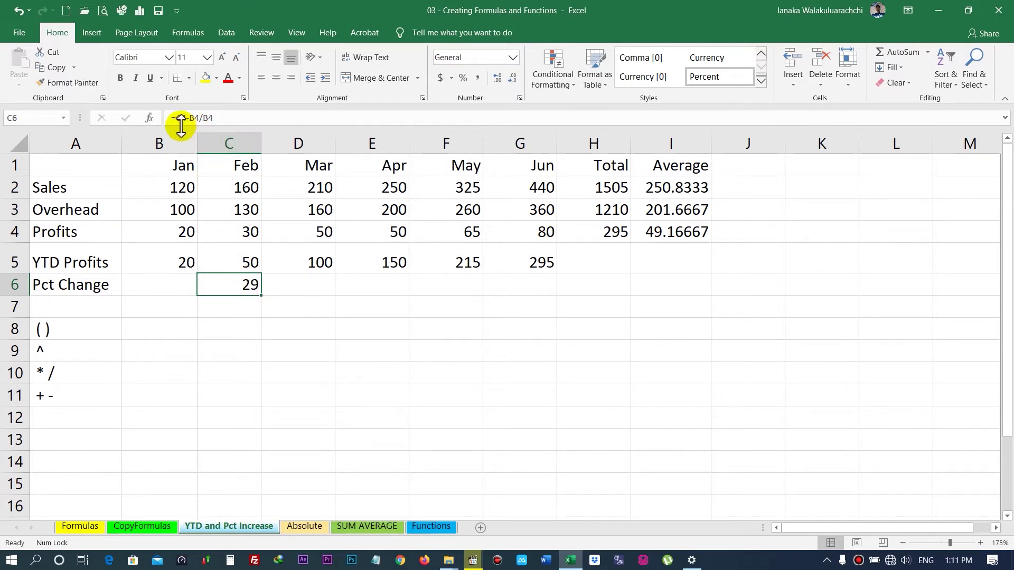
pyautogui.doubleClick(207, 118)
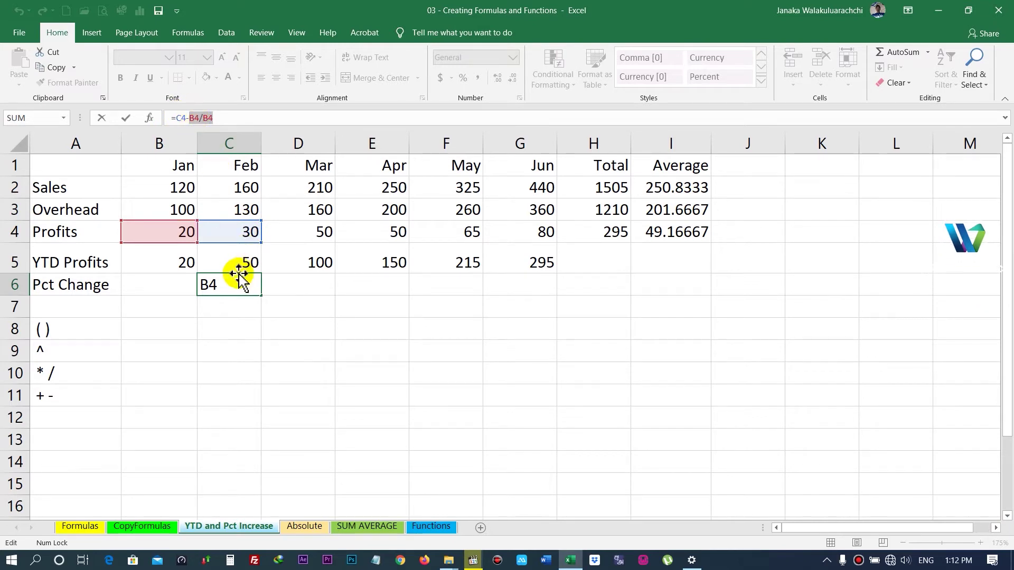
pyautogui.press('Return')
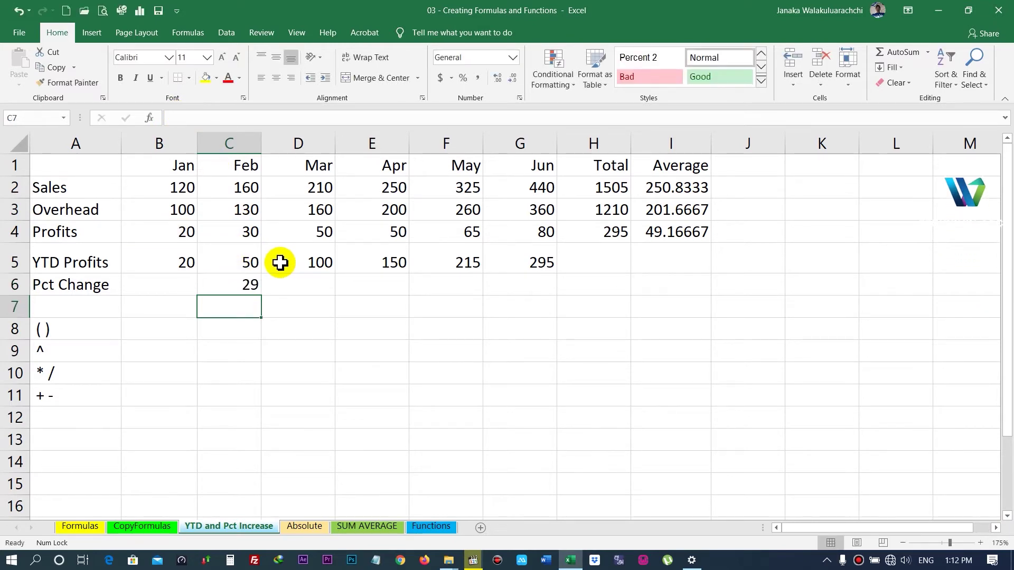
pyautogui.click(249, 290)
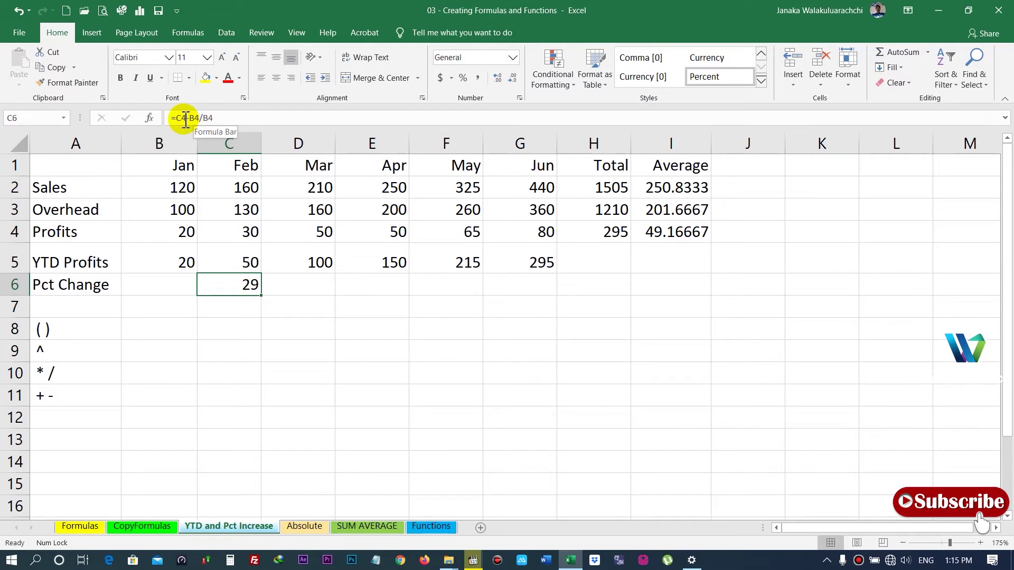
# Step: Wrap C4-B4 in parentheses so C6 reads =(C4-B4)/B4 and shows 0.5
pyautogui.moveTo(176, 118); pyautogui.dragTo(200, 118)
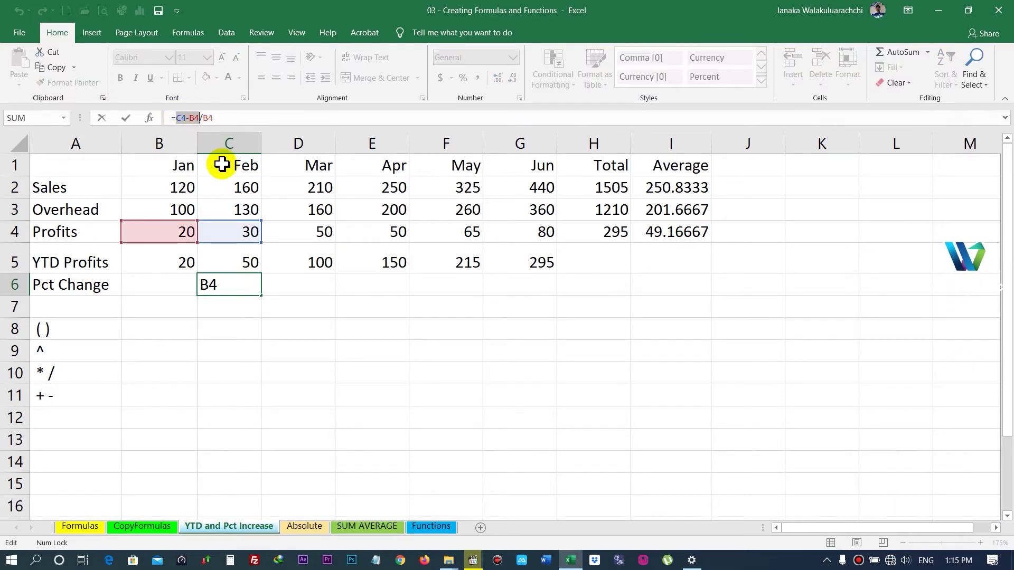
pyautogui.click(176, 118)
pyautogui.write('(')
pyautogui.click(202, 118)
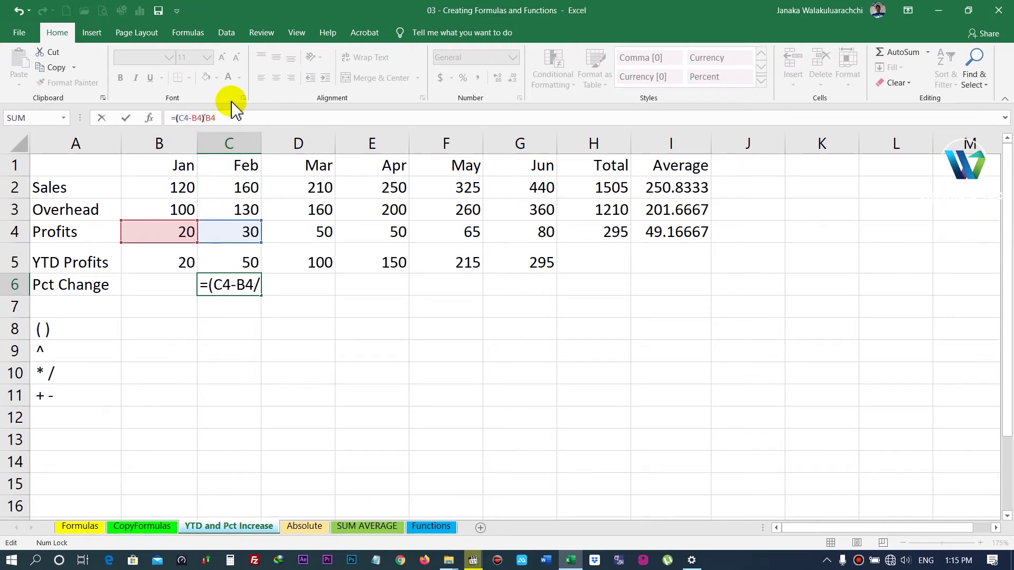
pyautogui.write(')')
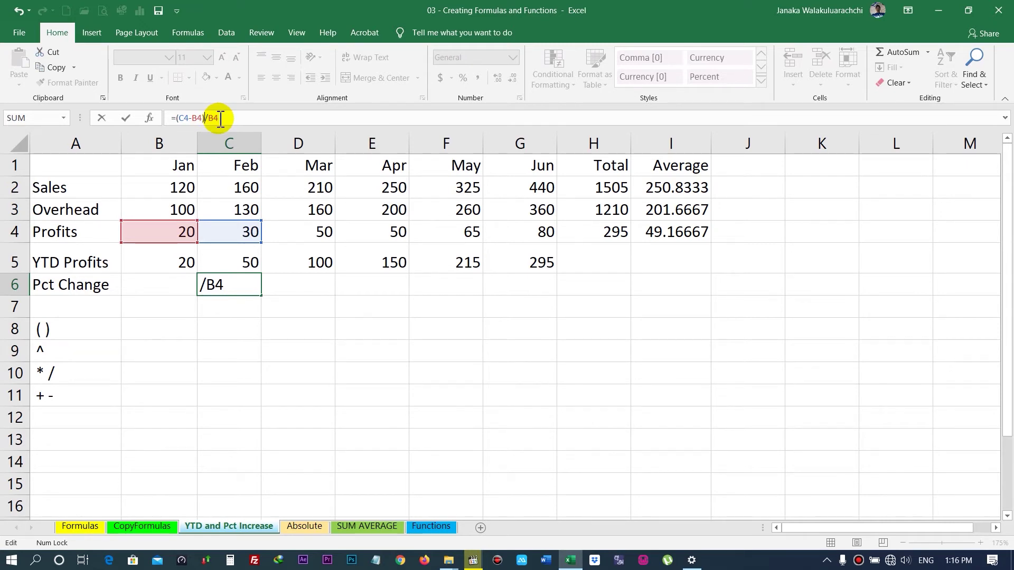
pyautogui.press('Return')
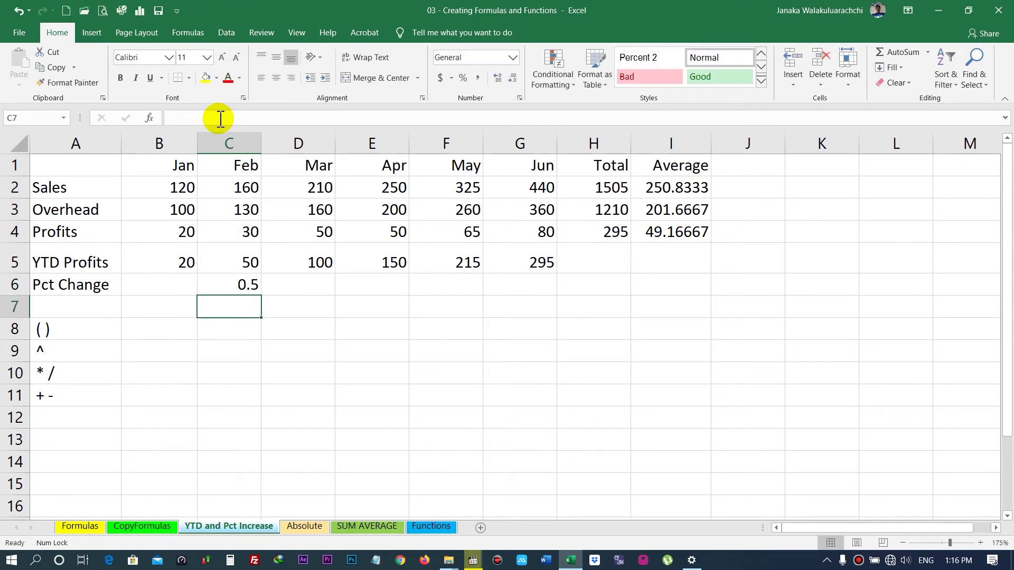
pyautogui.click(242, 286)
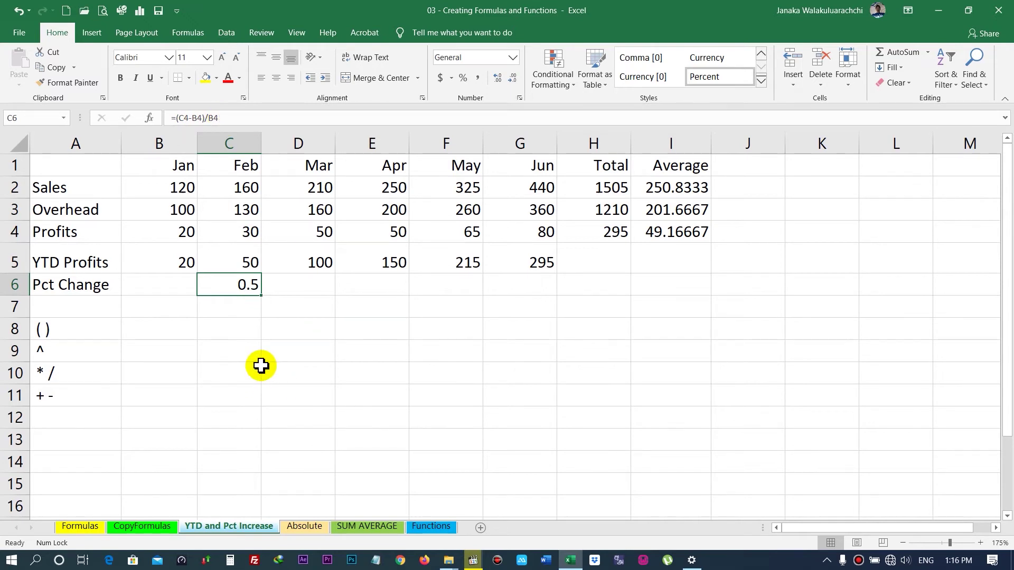
pyautogui.press('Return')
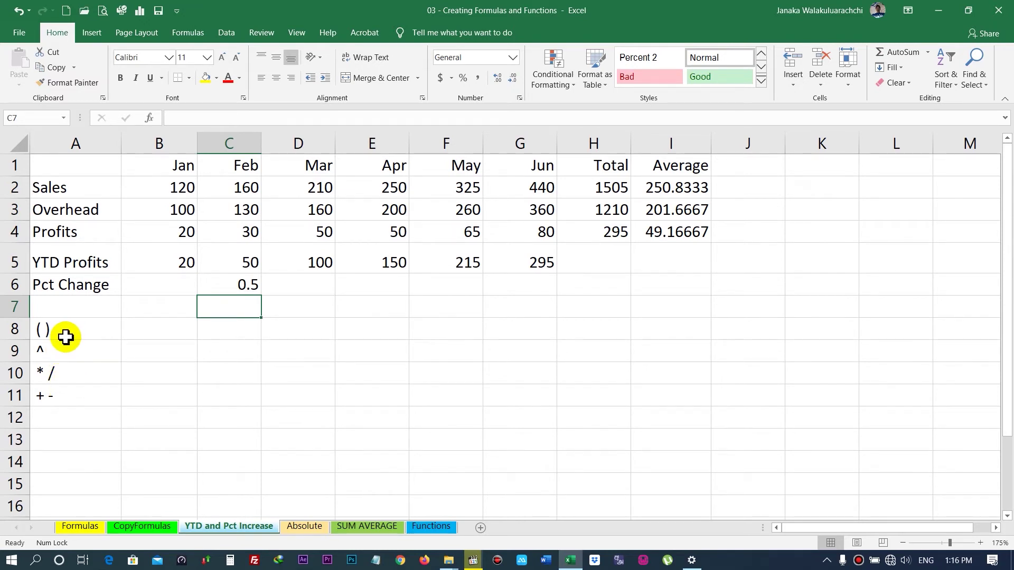
pyautogui.click(240, 286)
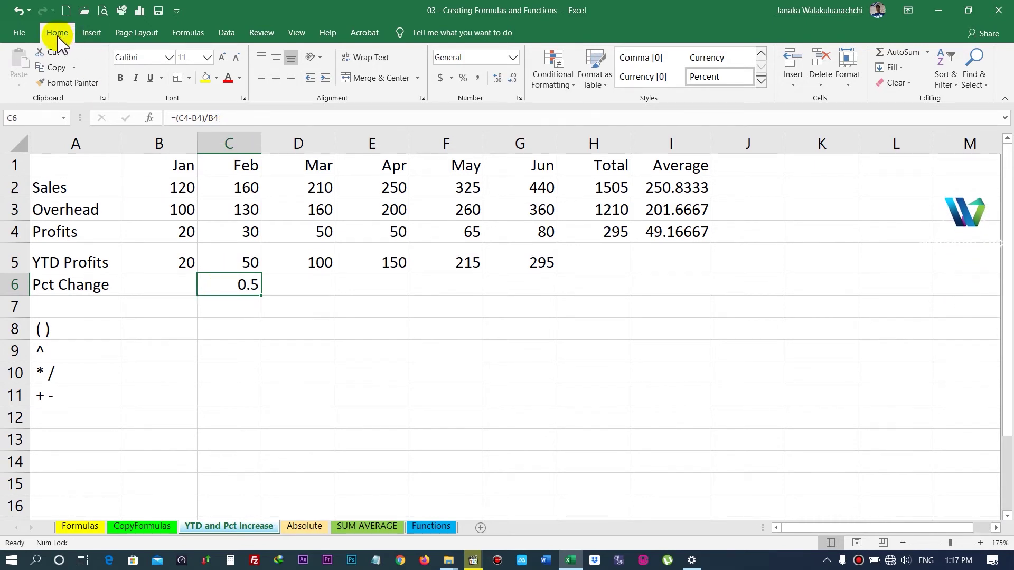
# Step: Format C6 as a one-decimal percentage (50.0%) and fill the formula across to G6
pyautogui.click(464, 78)
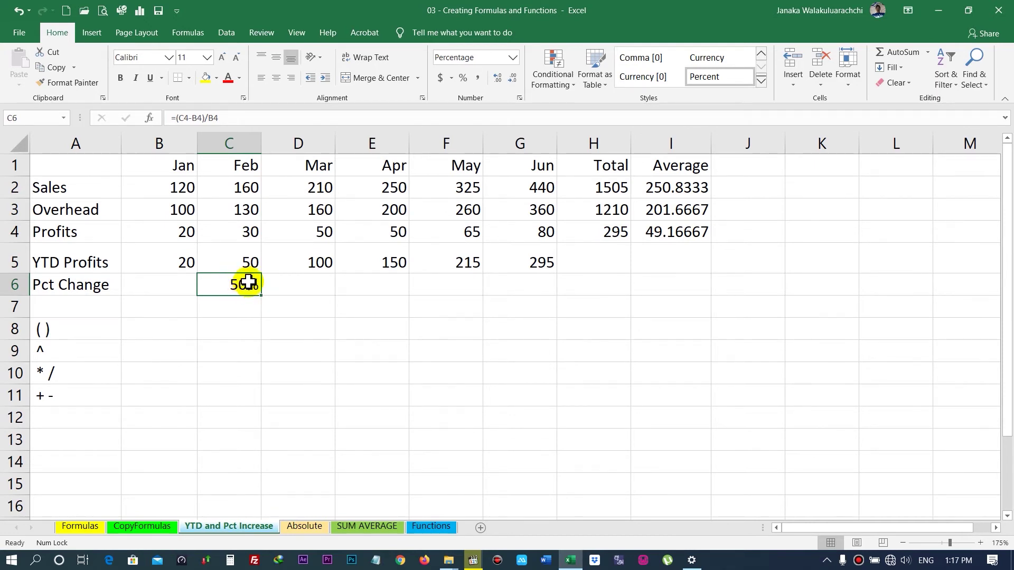
pyautogui.click(498, 79)
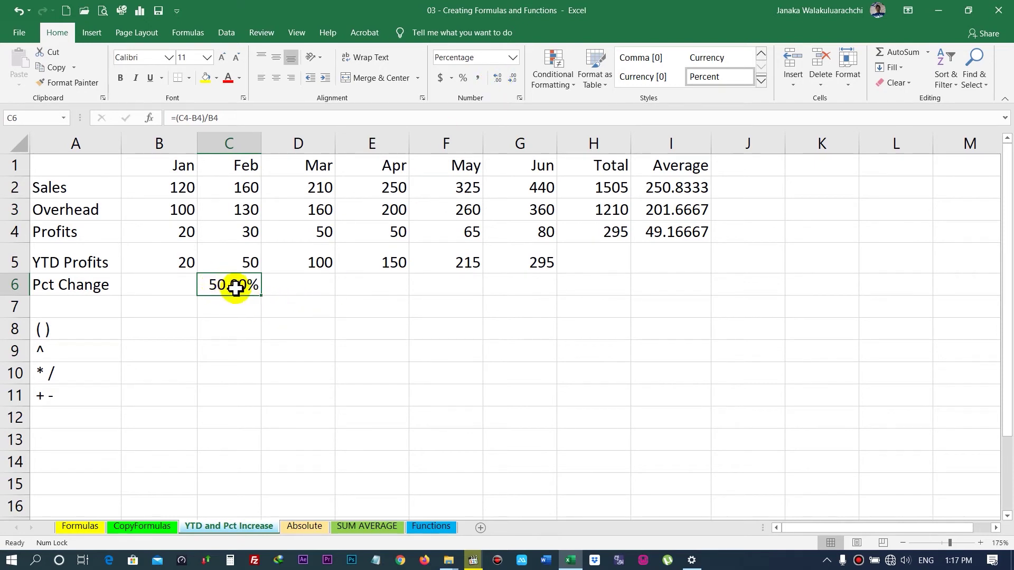
pyautogui.click(514, 79)
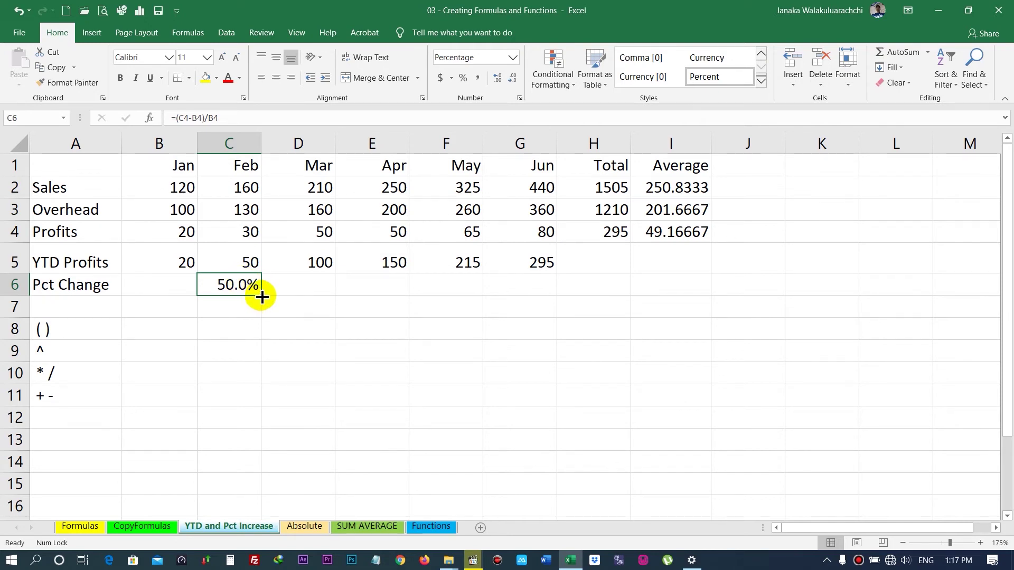
pyautogui.moveTo(262, 297); pyautogui.dragTo(543, 293)
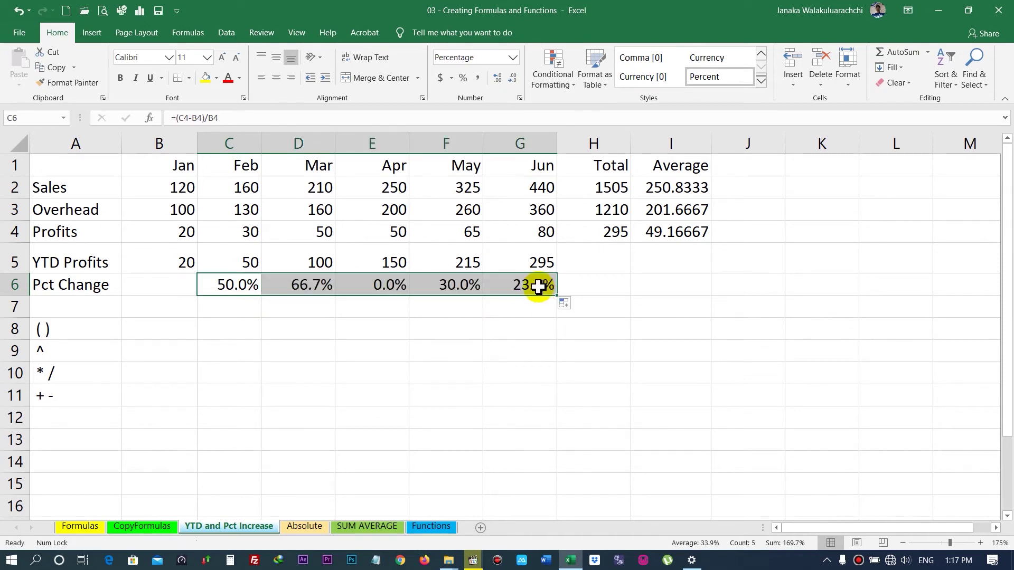
# Step: Select D6 to check its copied formula =(D4-C4)/C4
pyautogui.click(321, 287)
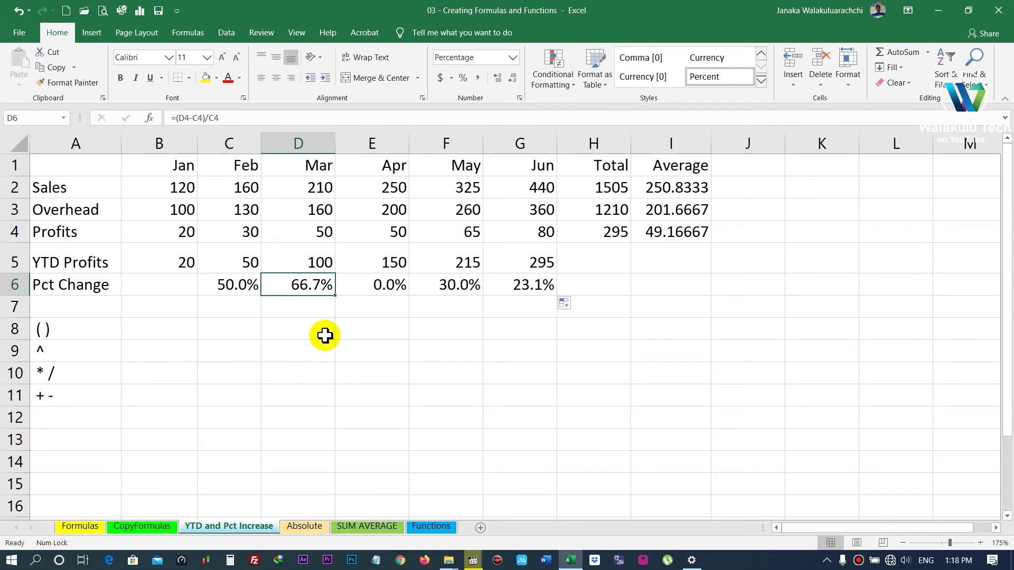
pyautogui.click(211, 119)
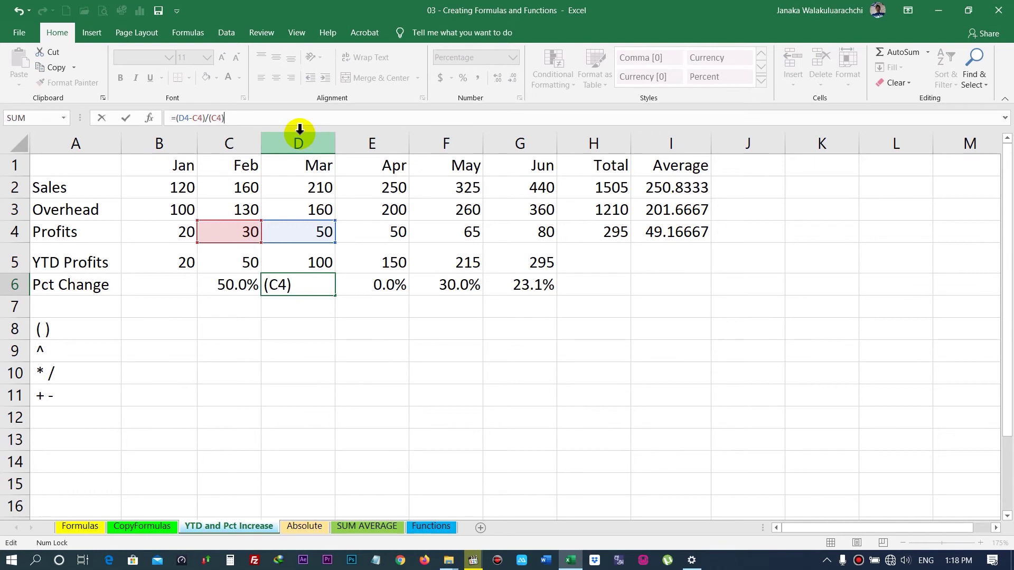
pyautogui.press('Return')
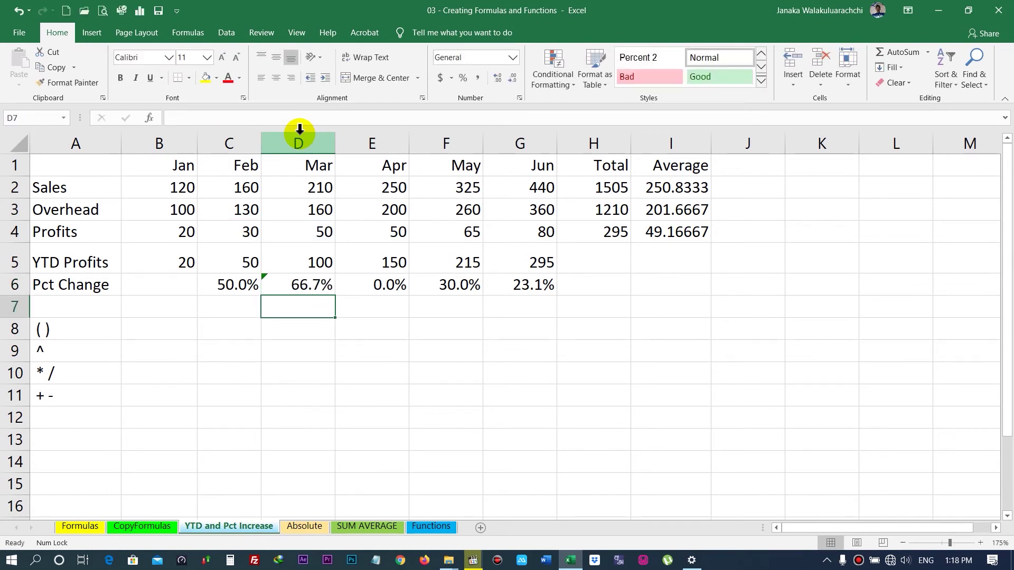
pyautogui.click(316, 290)
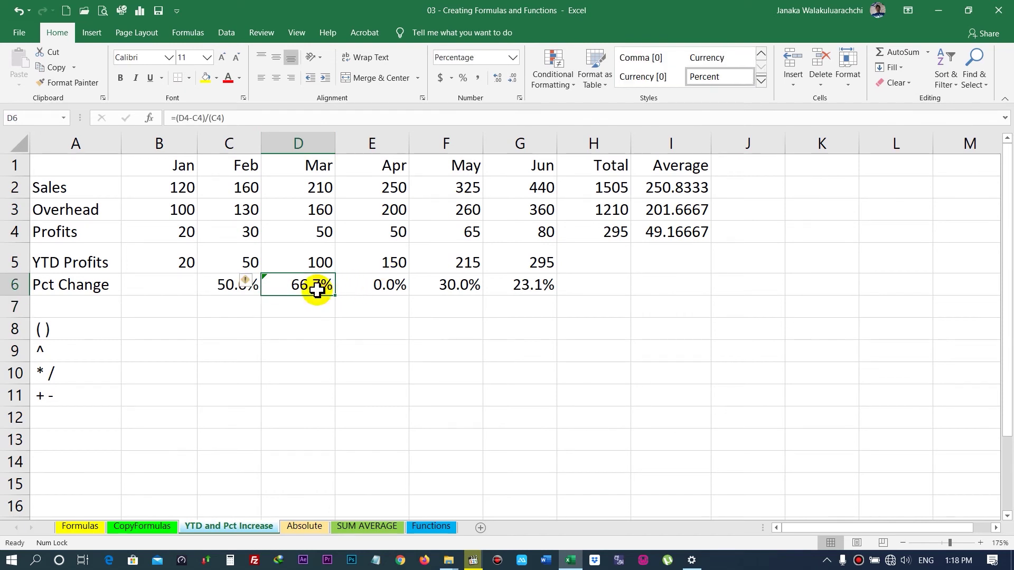
pyautogui.click(224, 117)
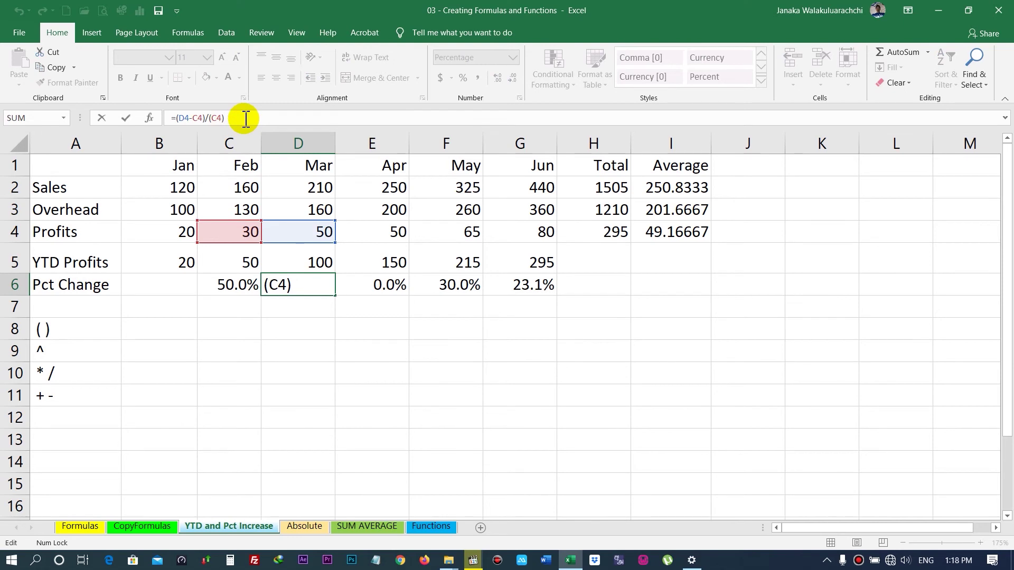
pyautogui.press('BackSpace')
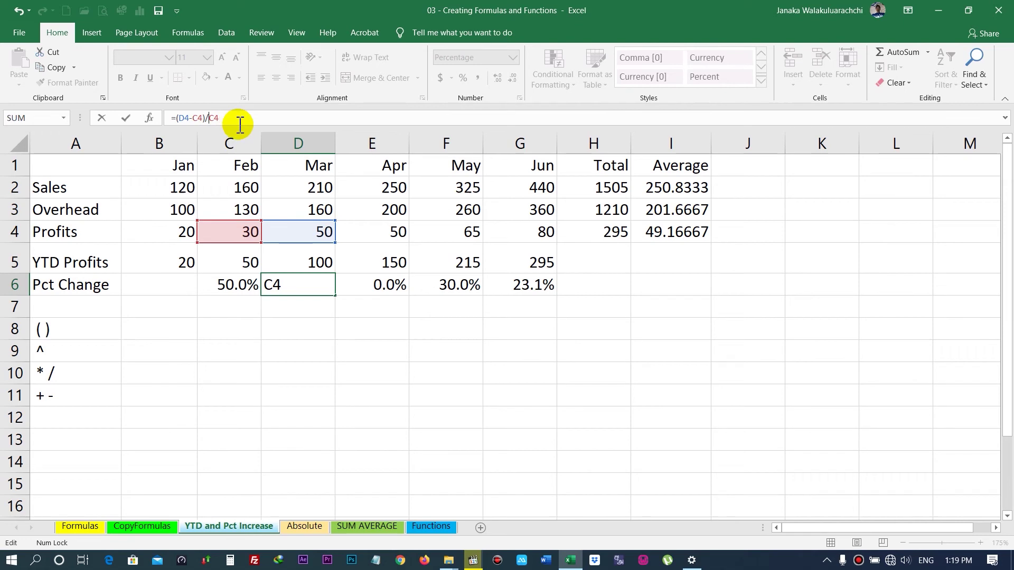
pyautogui.press('Return')
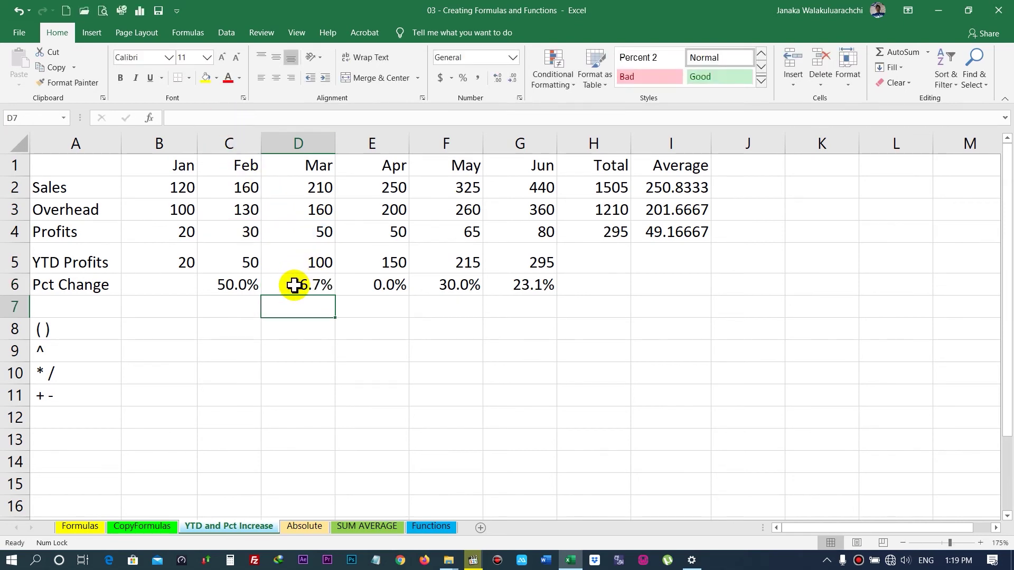
# Step: Enter =(D4-C4)/(C4 in D6 and accept Excel's correction to =(D4-C4)/(C4)
pyautogui.click(294, 285)
pyautogui.click(208, 118)
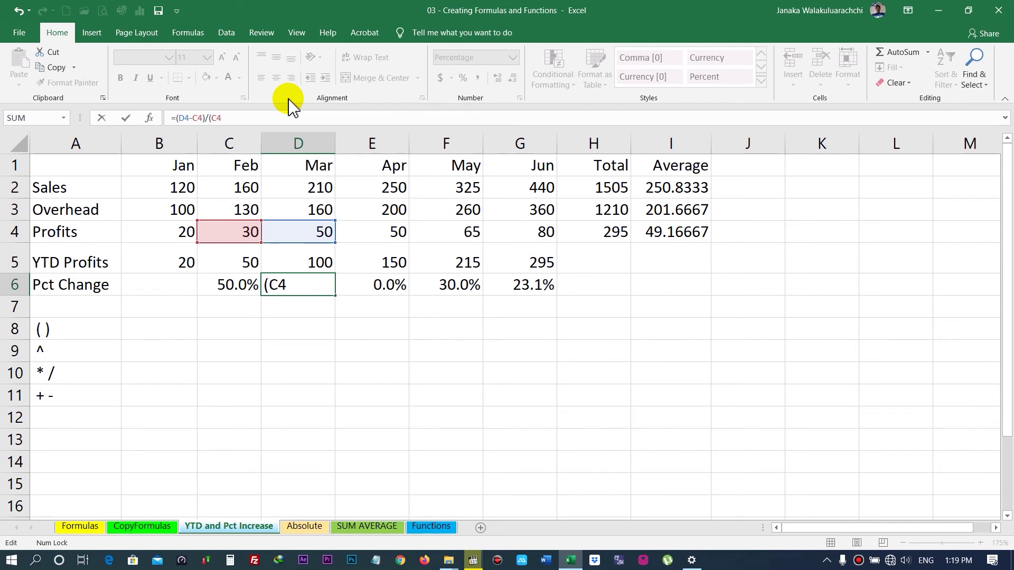
pyautogui.press('Return')
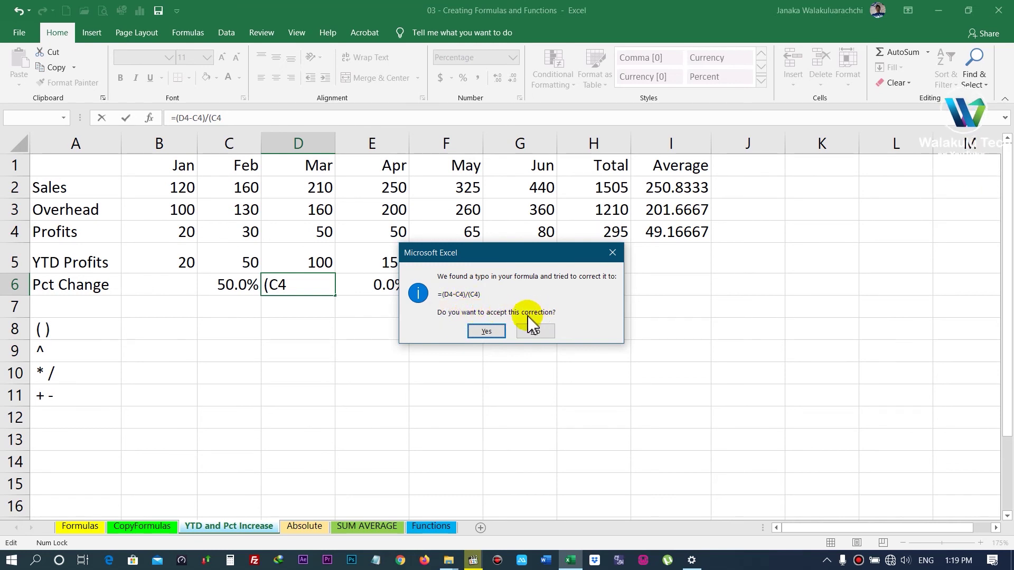
pyautogui.moveTo(523, 253); pyautogui.dragTo(568, 238)
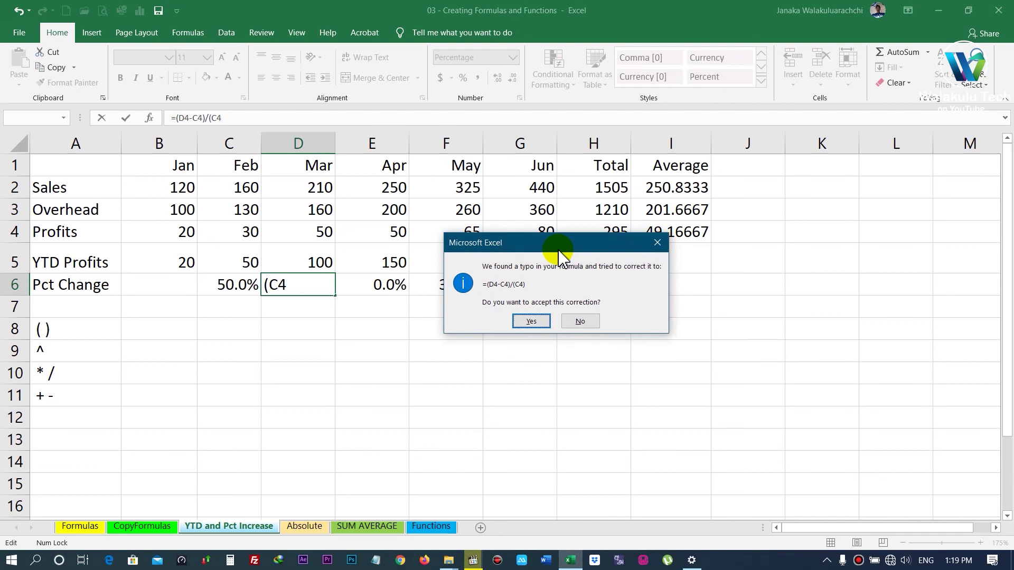
pyautogui.click(531, 317)
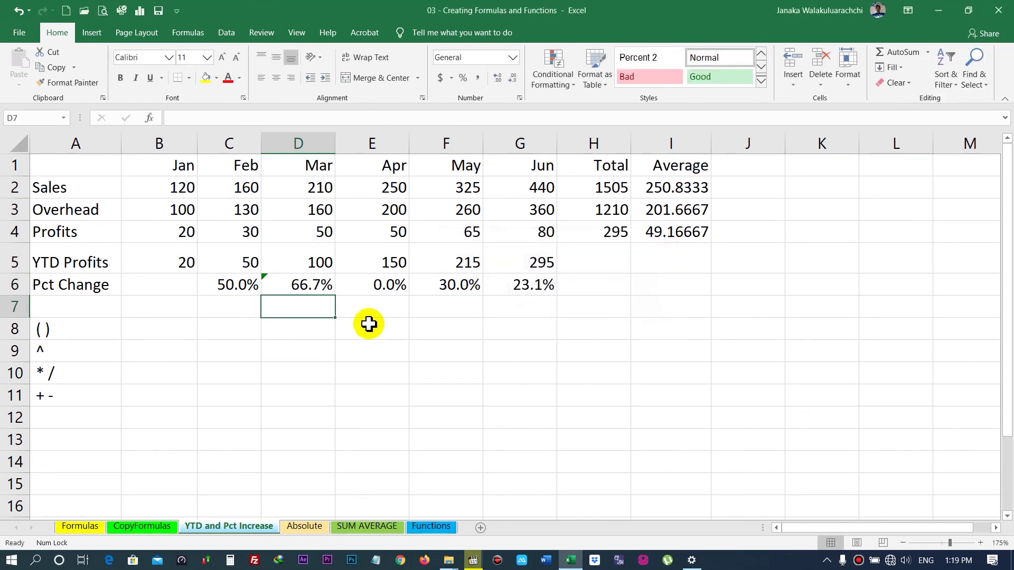
# Step: Drop the opening parenthesis before C4 in D6 and accept the correction to =(D4-C4)/C4
pyautogui.click(308, 283)
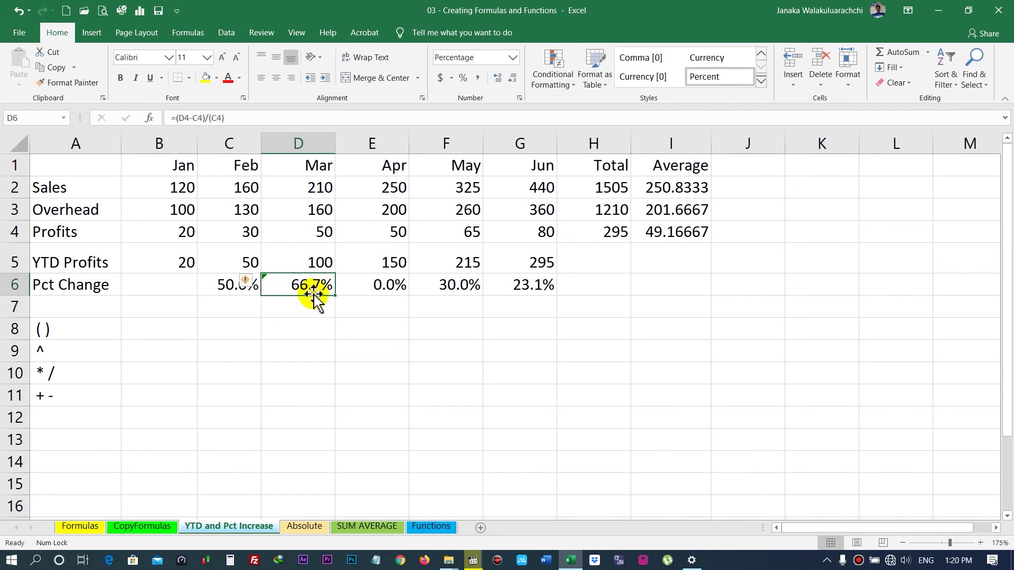
pyautogui.click(213, 118)
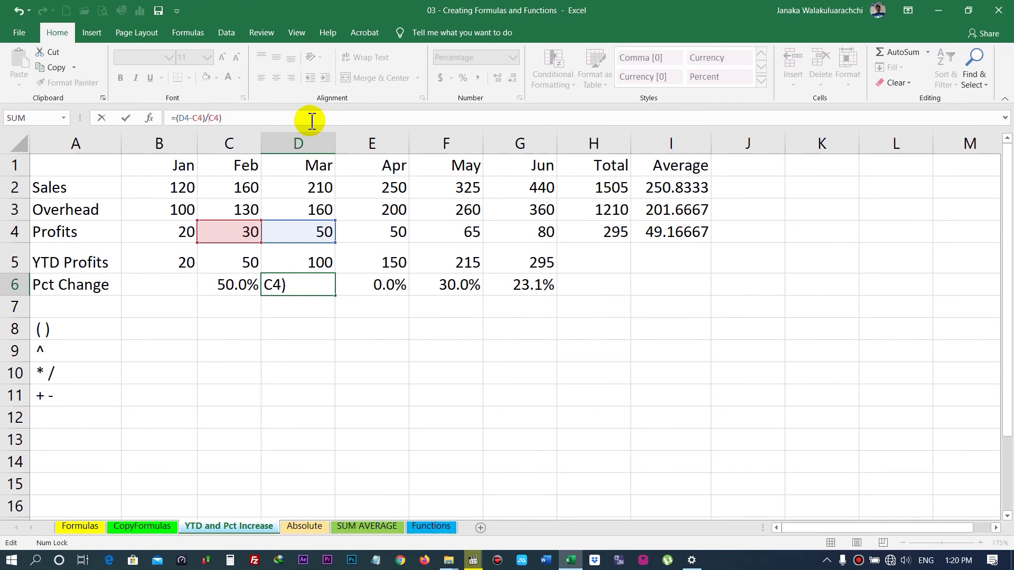
pyautogui.press('Return')
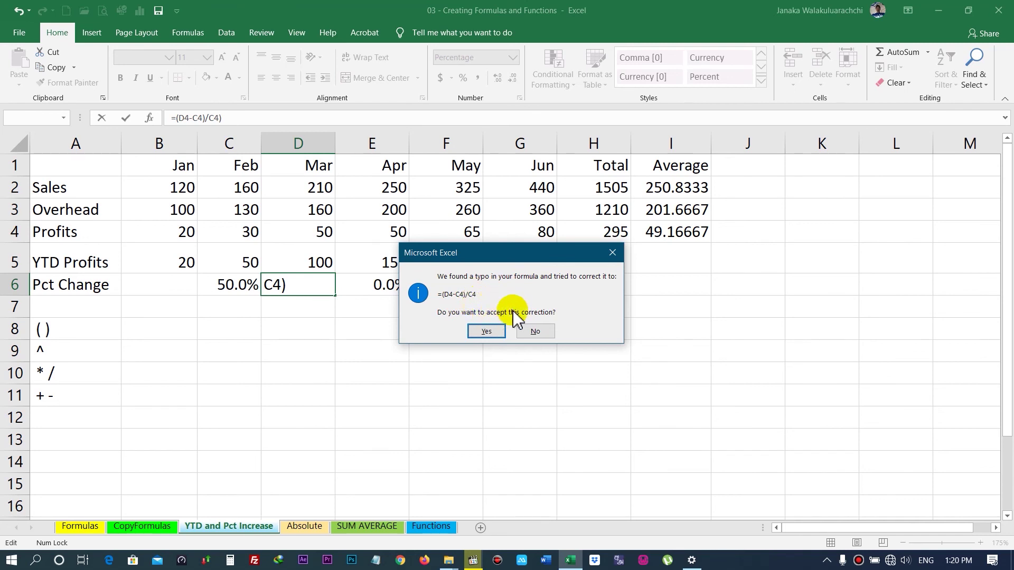
pyautogui.click(487, 331)
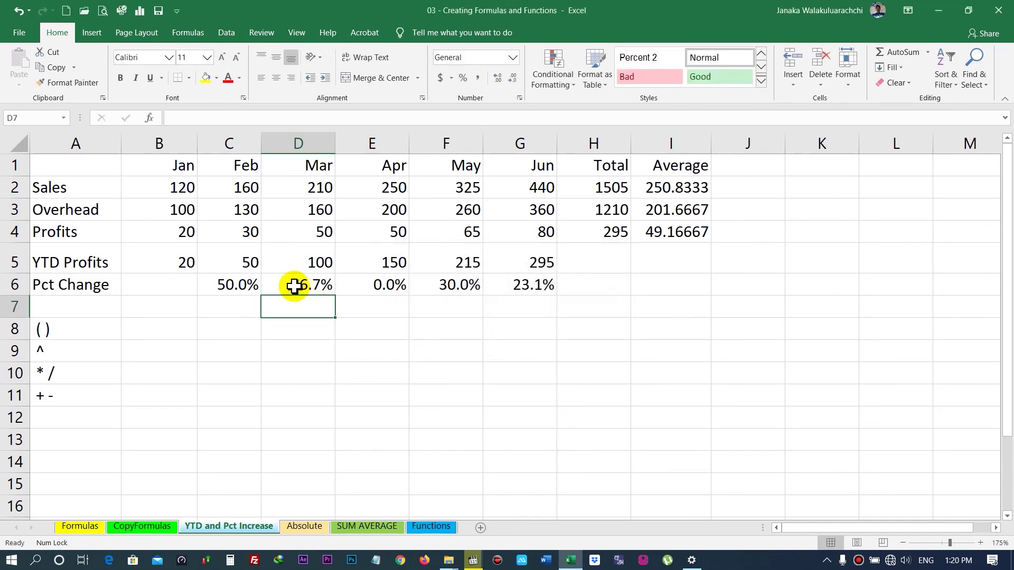